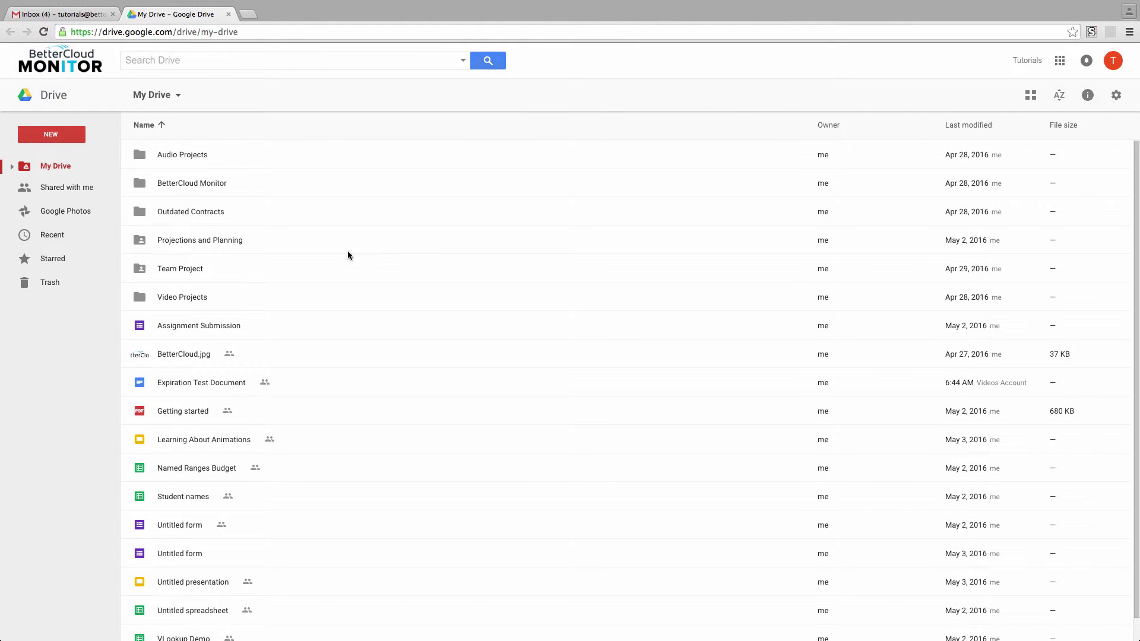
- Show Google Drive's NEW menu to reveal the Google Forms option under More
left_click(55, 139)
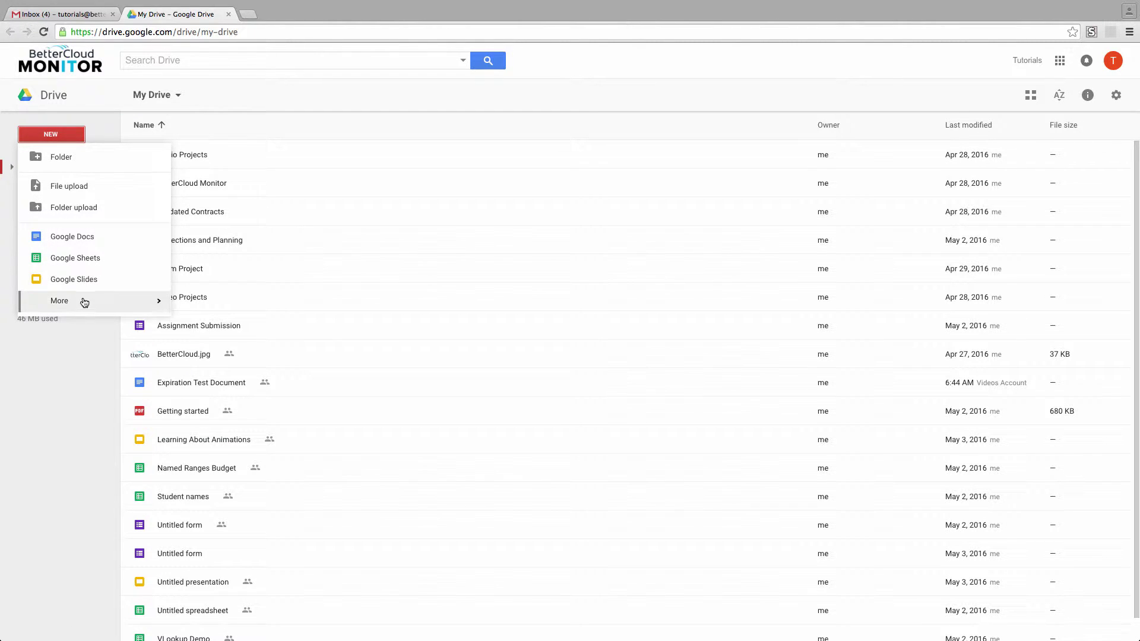
mouse_move(89, 302)
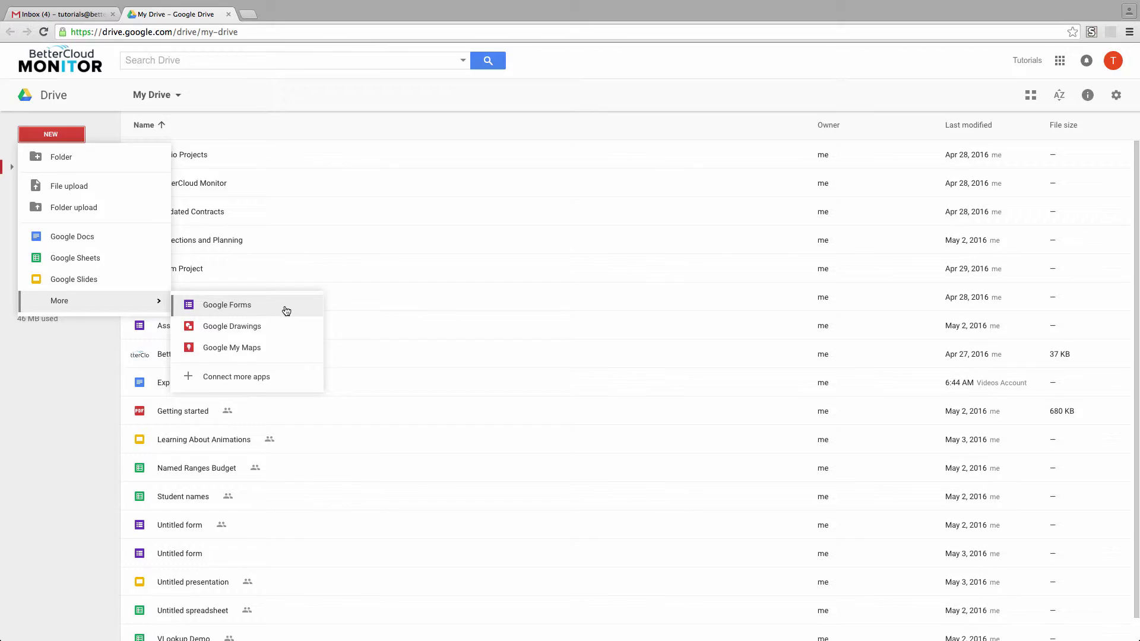
- Create a blank Google Form from Drive and rename it from 'Untitled form' to 'Test Form'
left_click(286, 311)
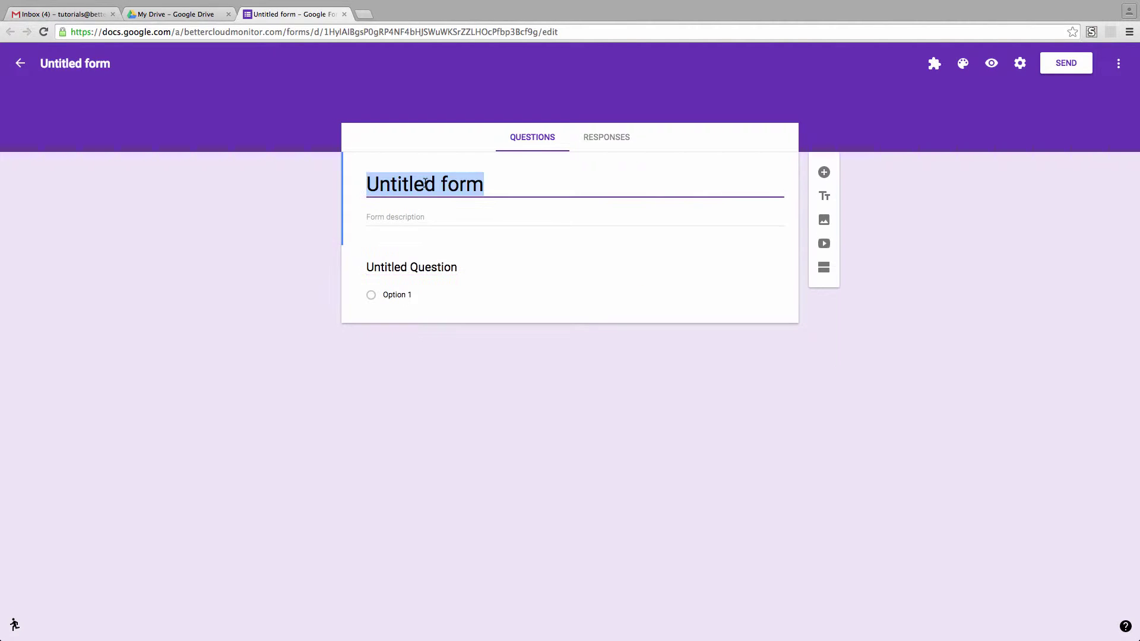
type("Test Form")
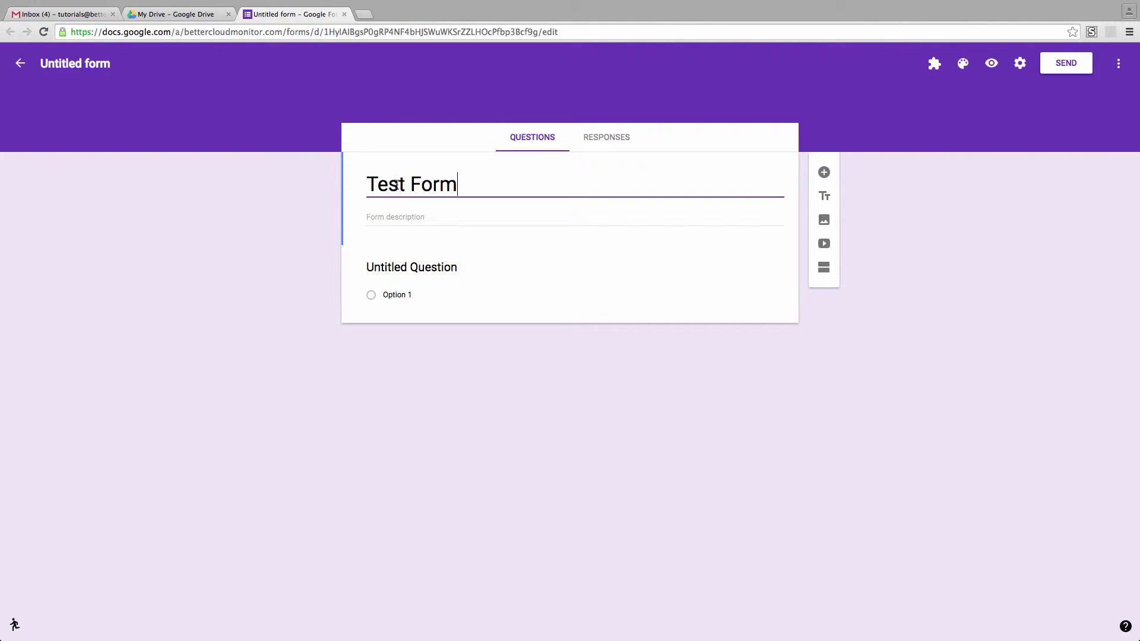
left_click(284, 172)
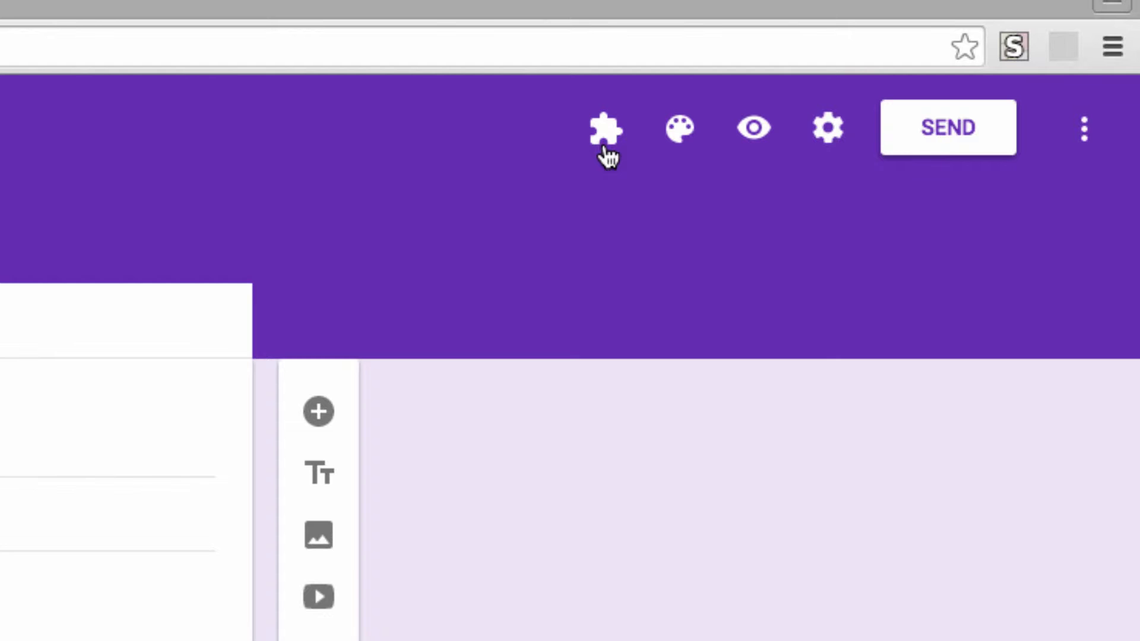
- Check the installed Form Notifications add-on, then bring up the Add-ons gallery from the More menu
left_click(607, 157)
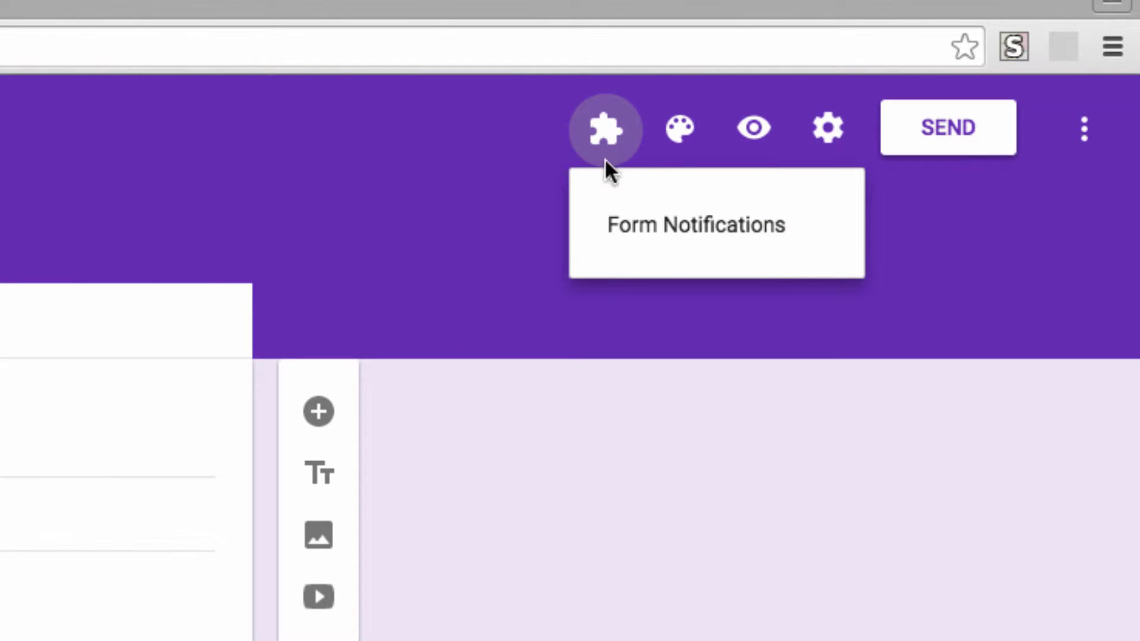
left_click(644, 589)
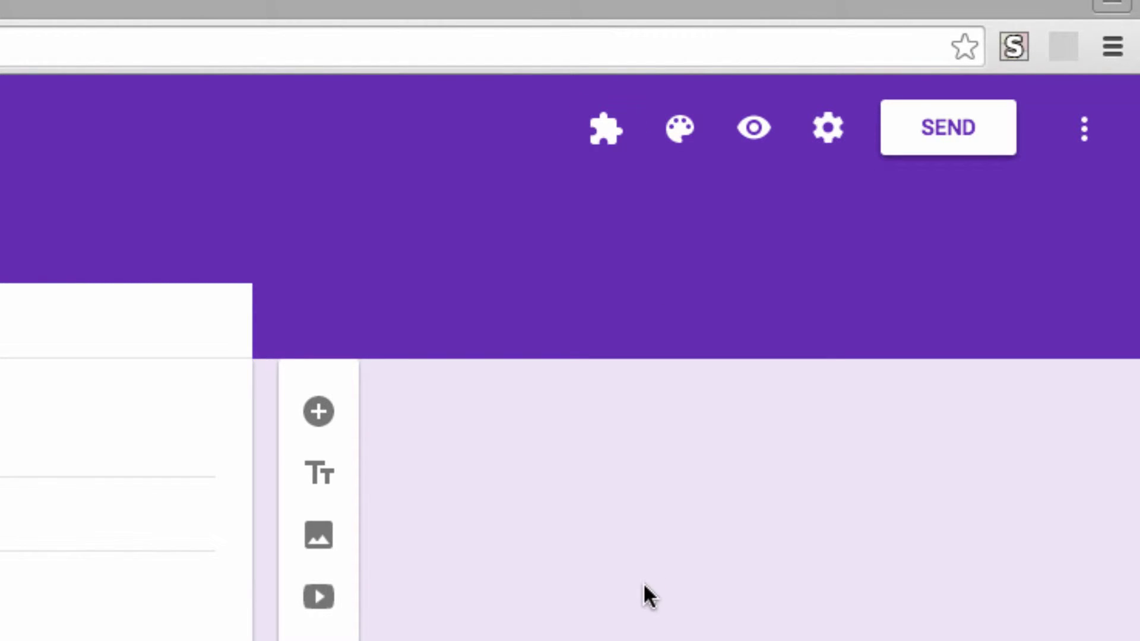
left_click(1085, 139)
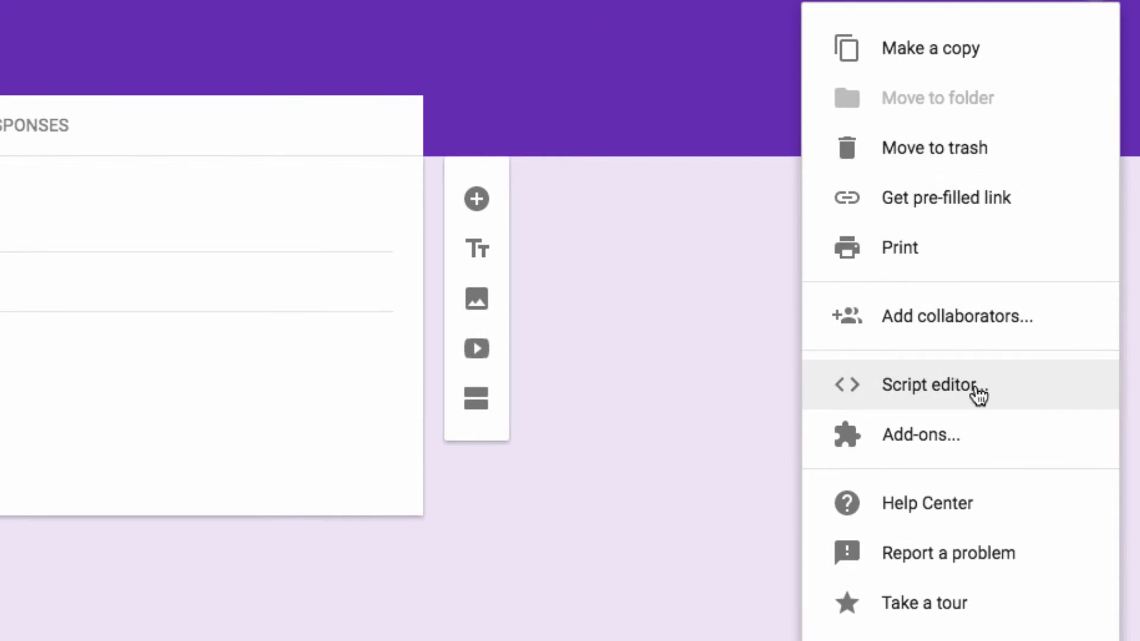
left_click(952, 443)
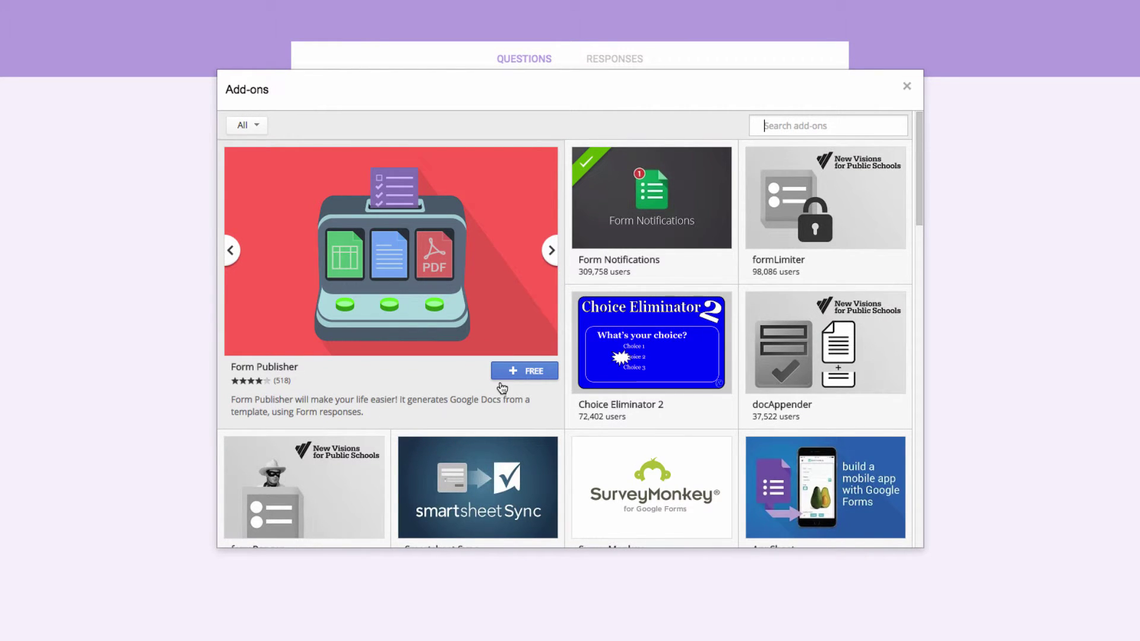
mouse_move(651, 356)
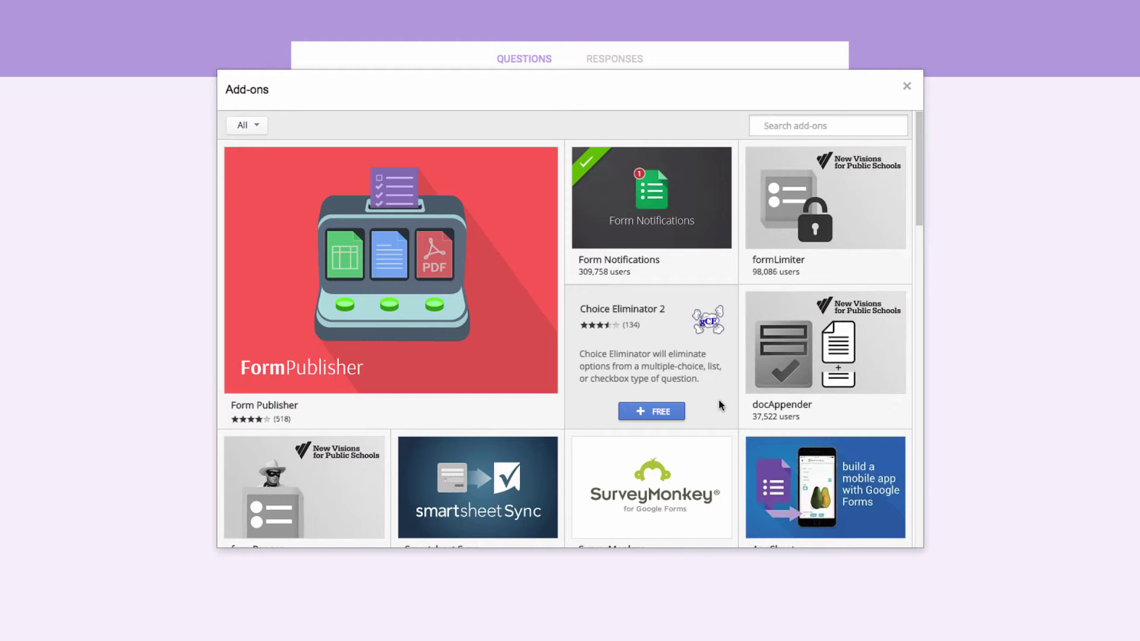
scroll(718, 405, "down", 2)
scroll(719, 405, "down", 1)
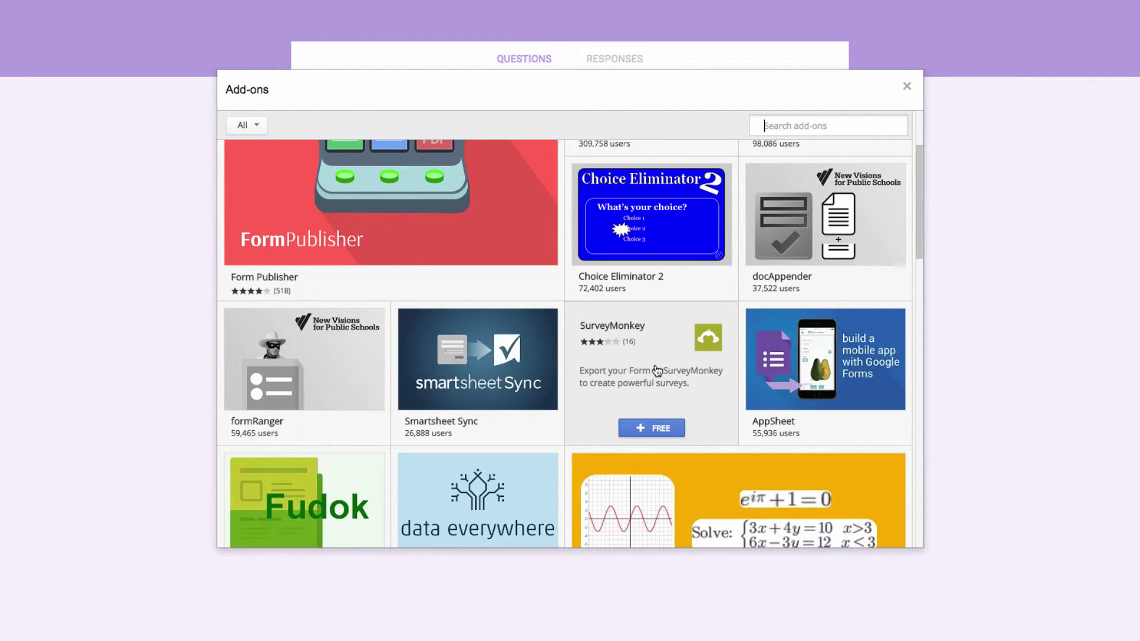
scroll(689, 386, "up", 1)
scroll(691, 385, "up", 2)
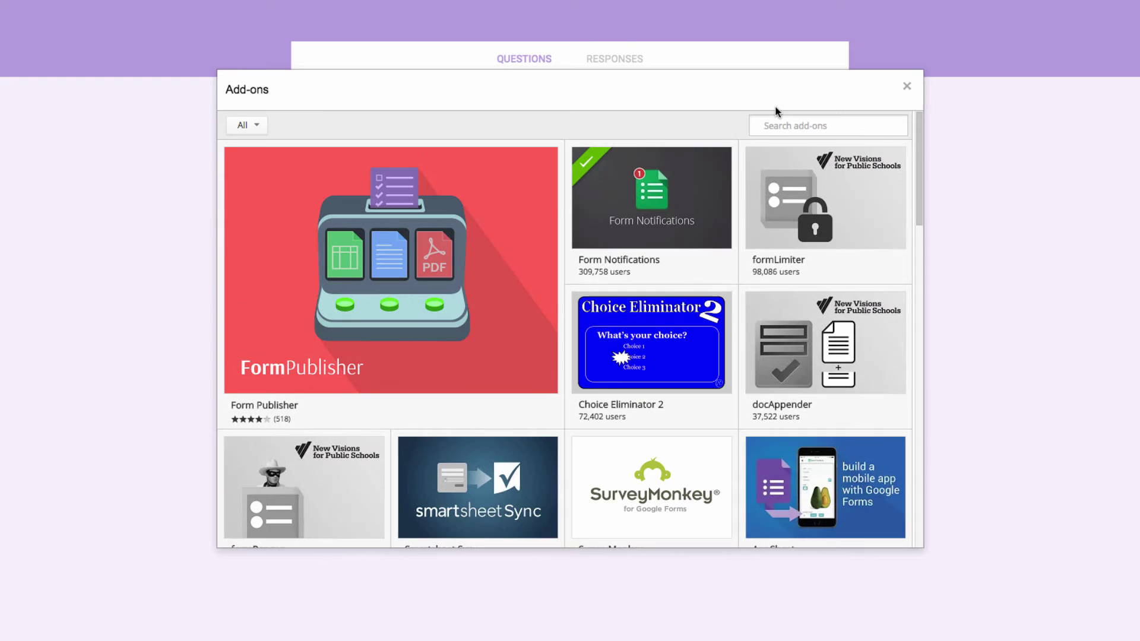
type("S")
type("earch for")
type(" Add Ons Here")
key("BackSpace")
key("BackSpace")
key("BackSpace")
key("BackSpace")
key("BackSpace")
key("BackSpace")
key("BackSpace")
key("BackSpace")
key("BackSpace")
key("BackSpace")
key("BackSpace")
key("BackSpace")
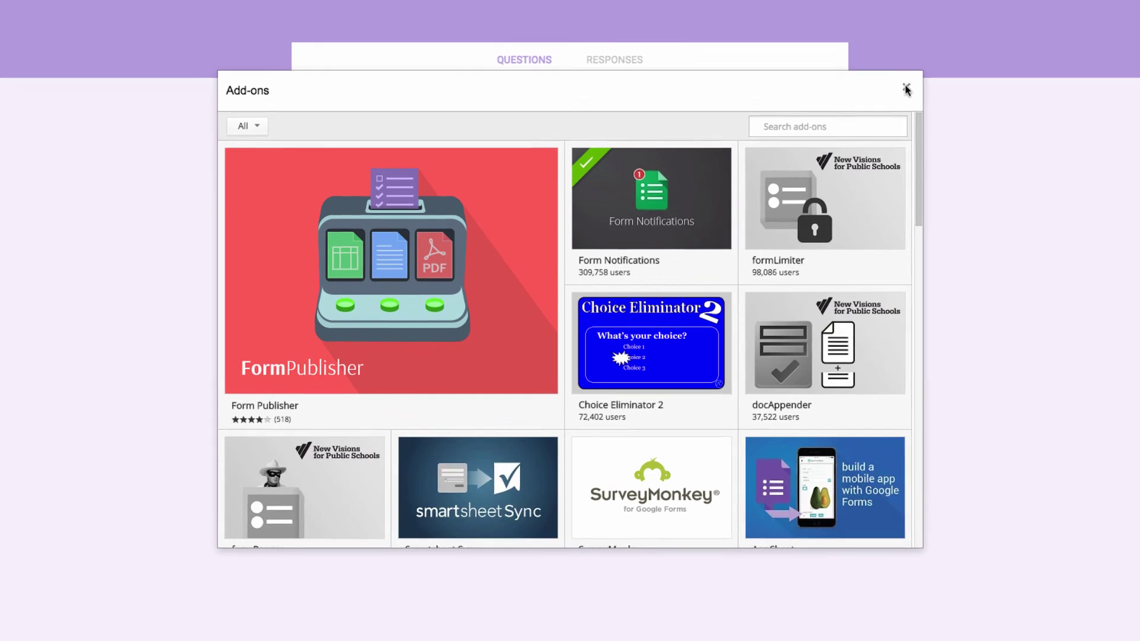
- Close the Add-ons dialog to return to the Test Form editor
left_click(905, 87)
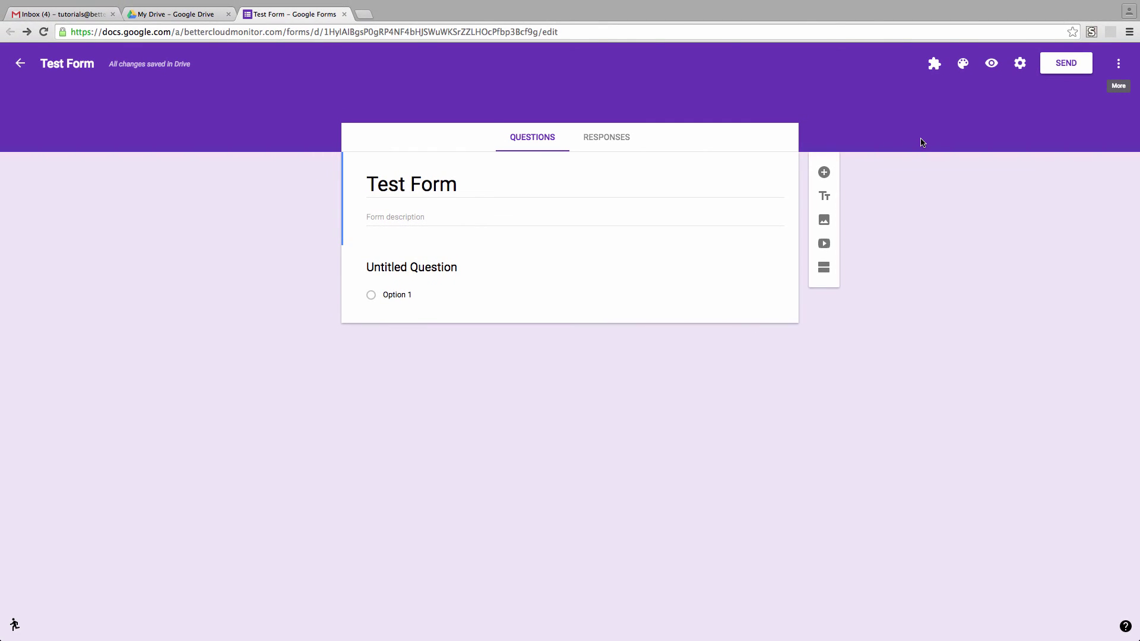